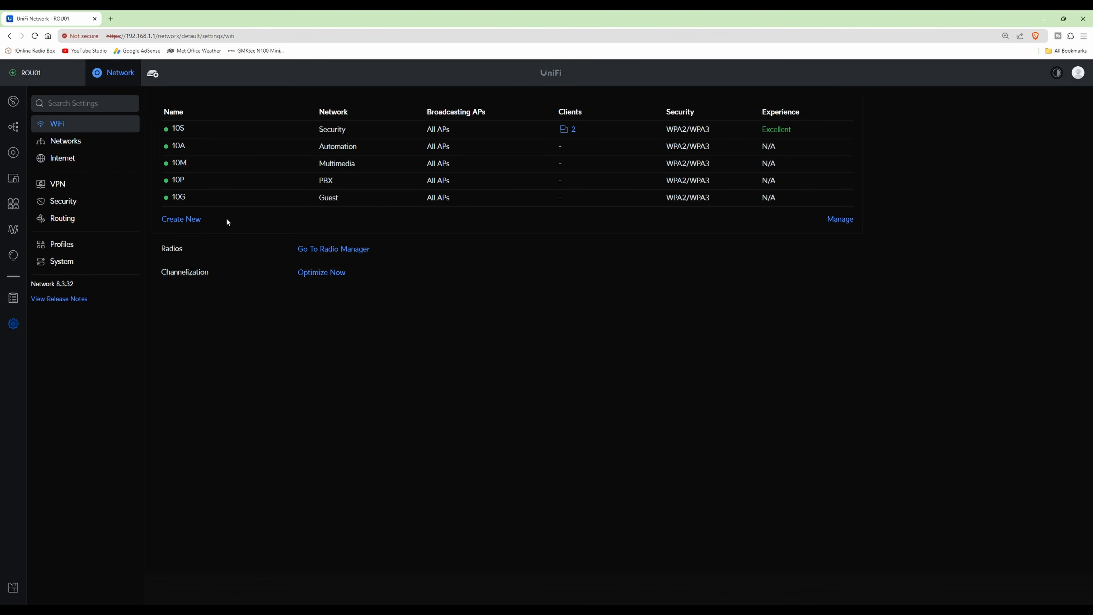
# Step: Start a new WiFi network named MTT with manual advanced settings and enable Private Pre-Shared Keys
pyautogui.click(181, 219)
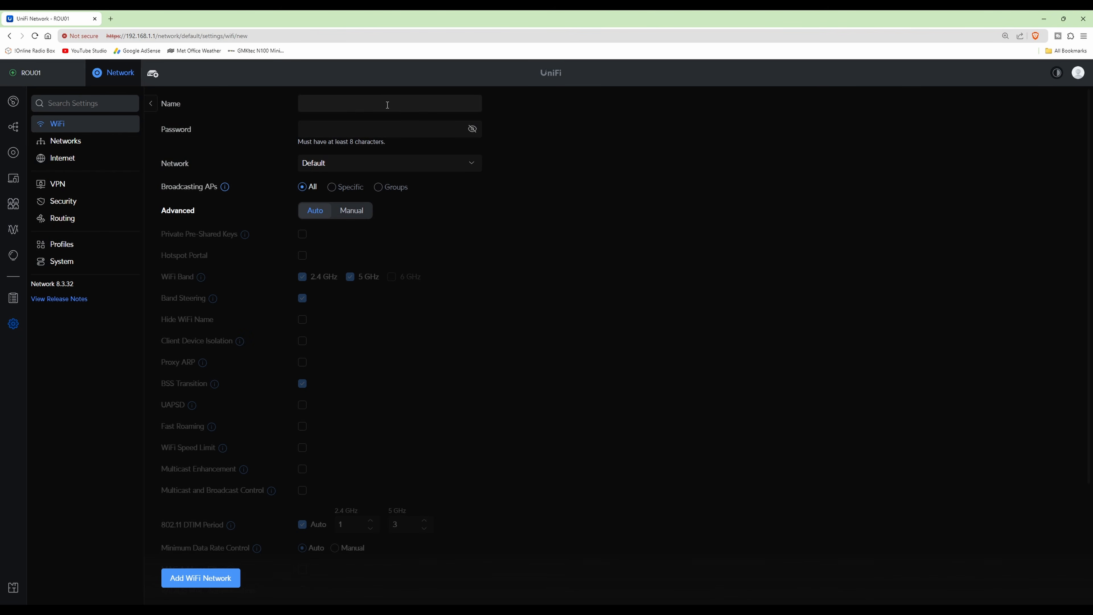
pyautogui.click(387, 105)
pyautogui.write('MTT')
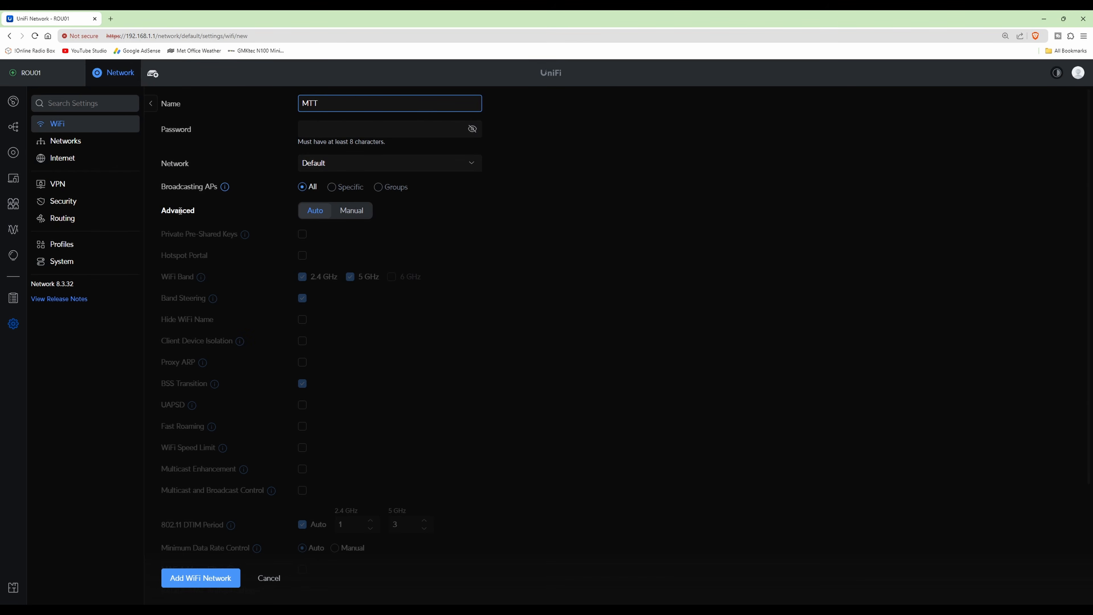
pyautogui.click(359, 211)
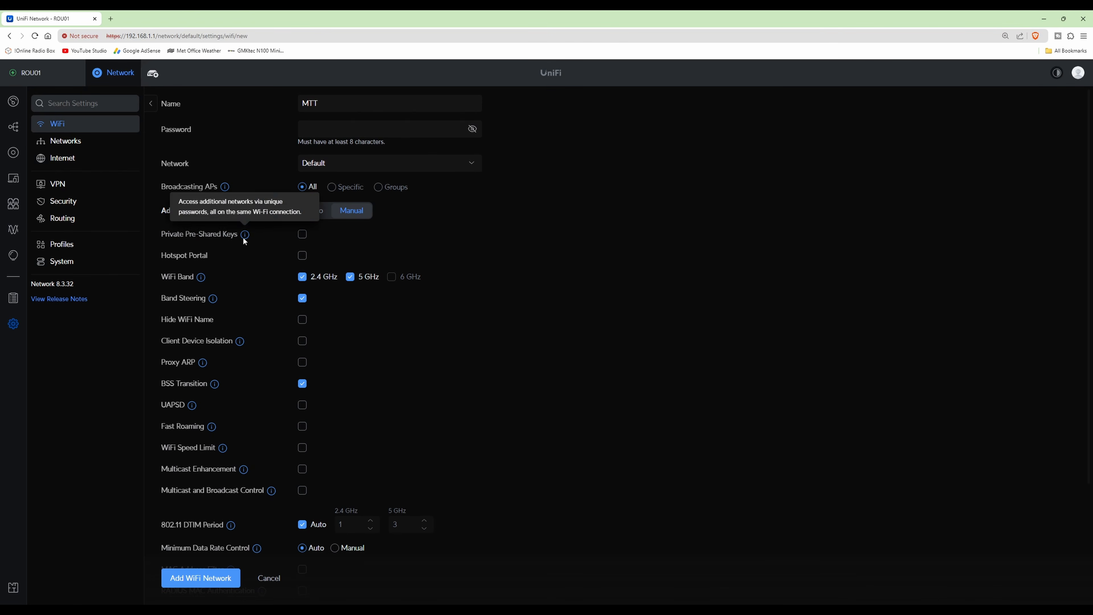
pyautogui.click(303, 235)
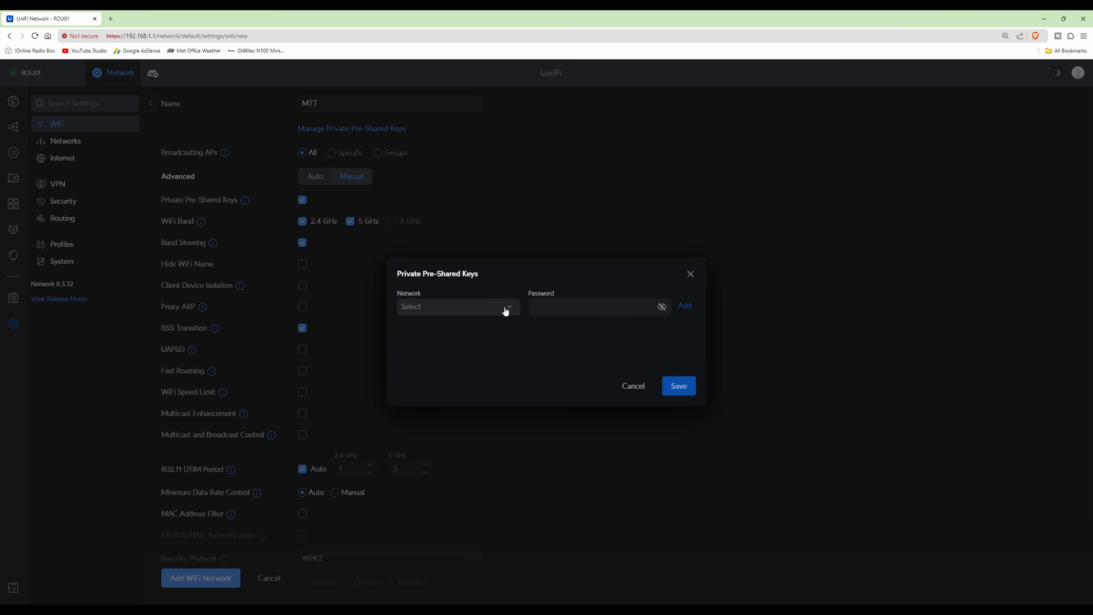
# Step: Add a private pre-shared key for the Default network, pasting its password from the other window
pyautogui.click(510, 311)
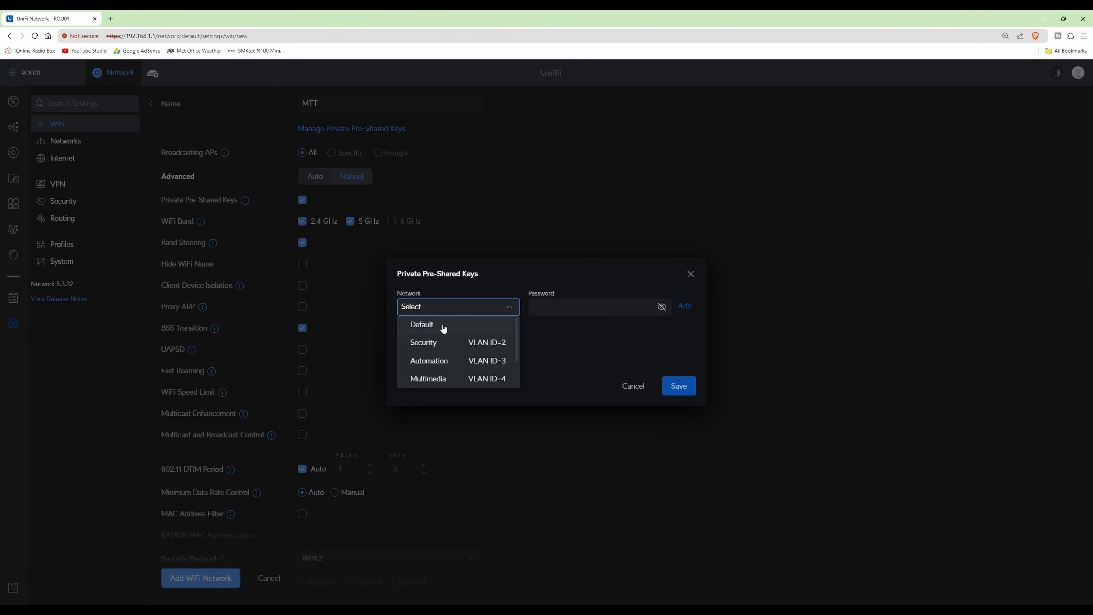
pyautogui.click(430, 329)
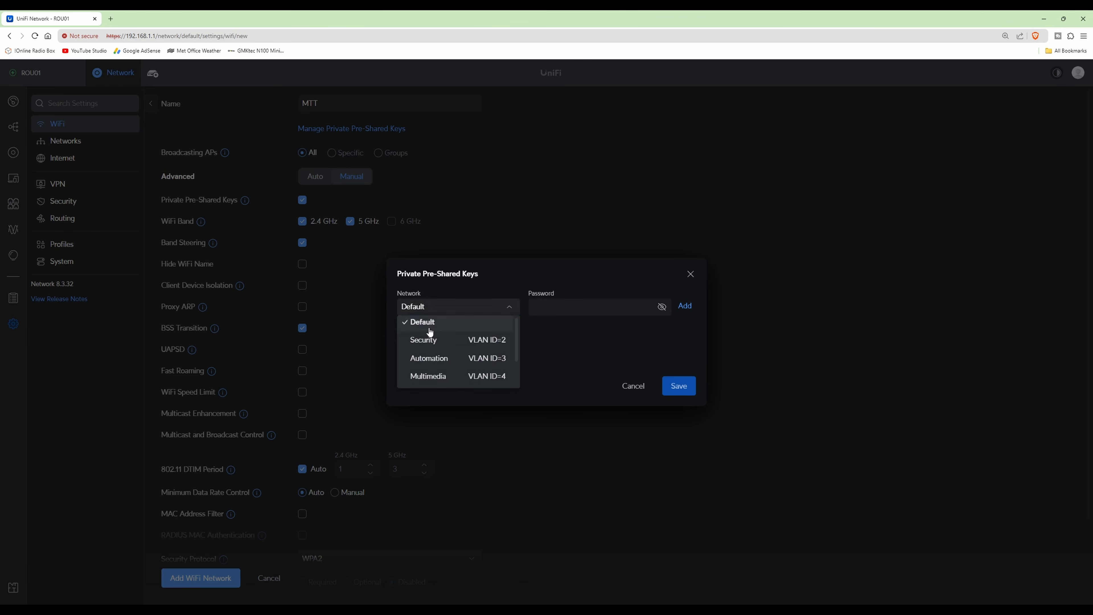
pyautogui.click(587, 308)
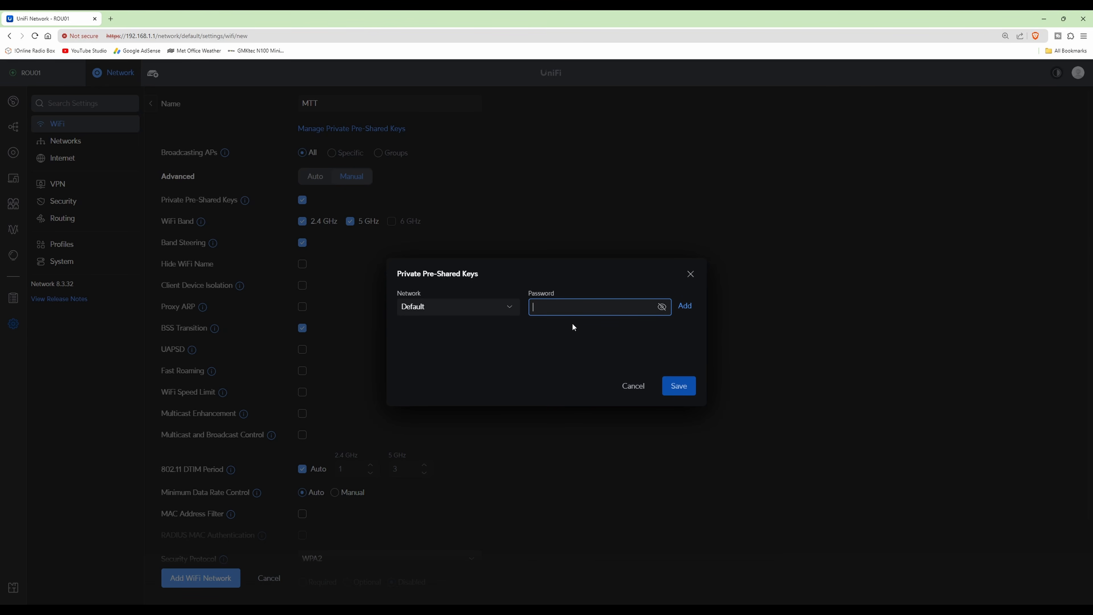
pyautogui.hotkey('alt', 'Tab')
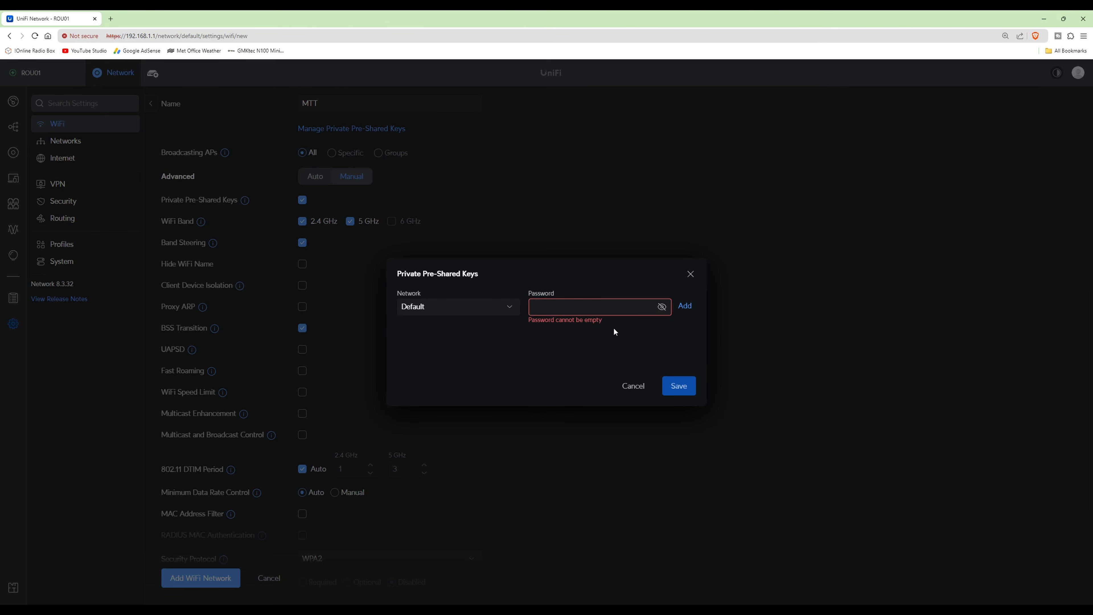
pyautogui.hotkey('ctrl', 'v')
pyautogui.click(688, 307)
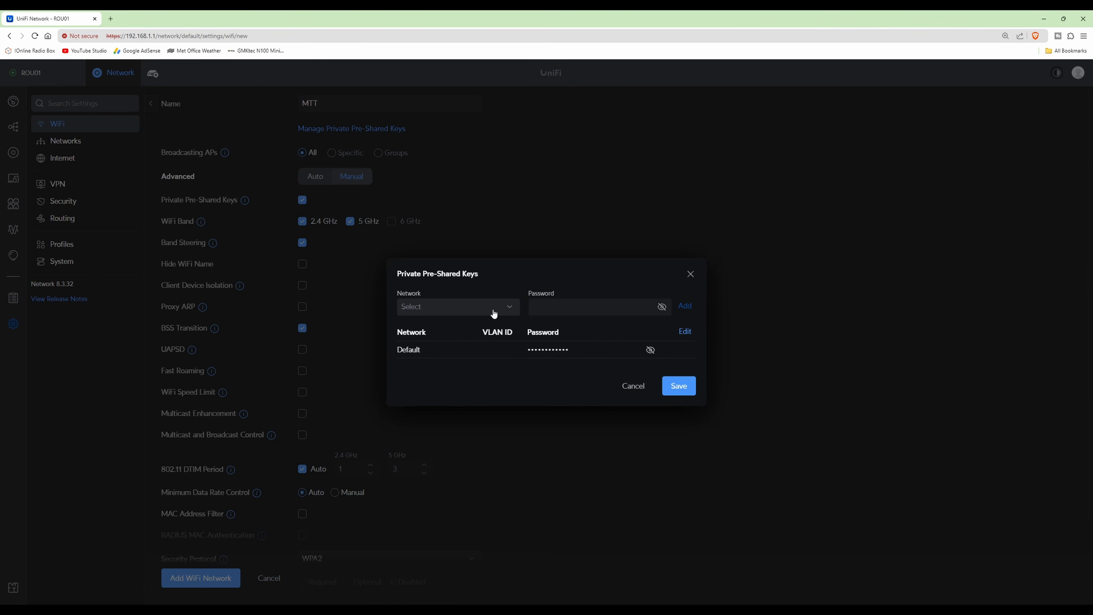
# Step: Add a private pre-shared key for the Security network (VLAN ID 2), pasting in its own password
pyautogui.click(512, 309)
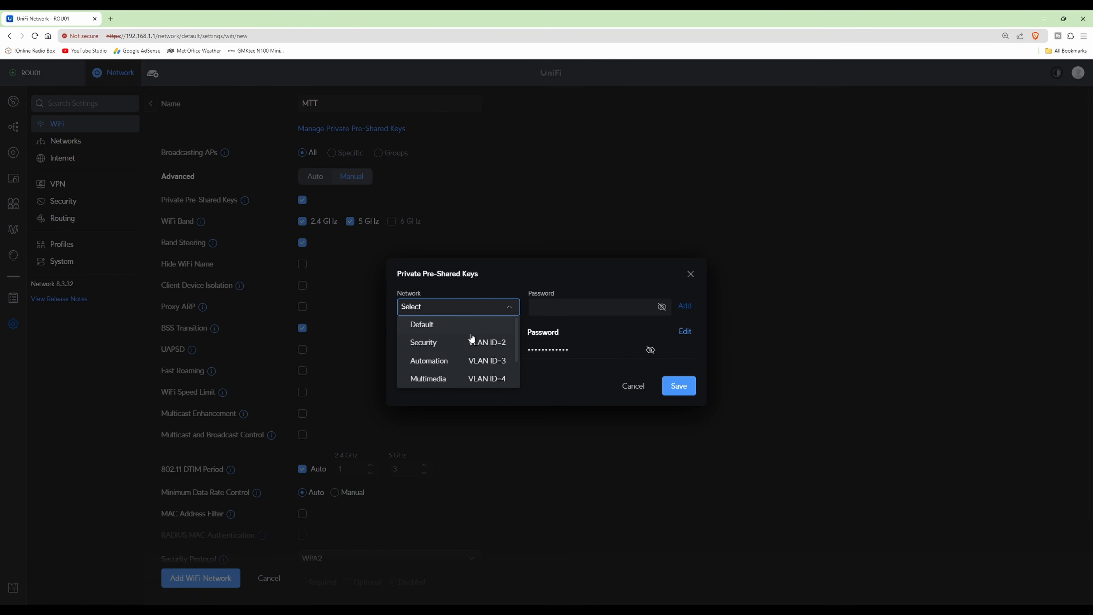
pyautogui.click(431, 347)
pyautogui.click(588, 308)
pyautogui.hotkey('alt', 'Tab')
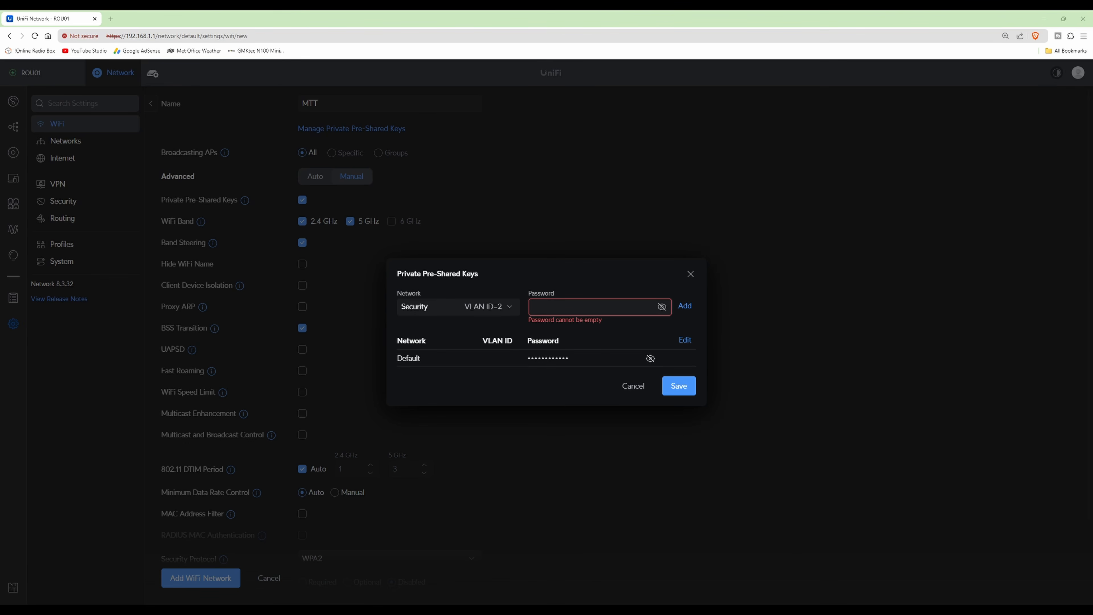
pyautogui.click(578, 308)
pyautogui.hotkey('ctrl', 'v')
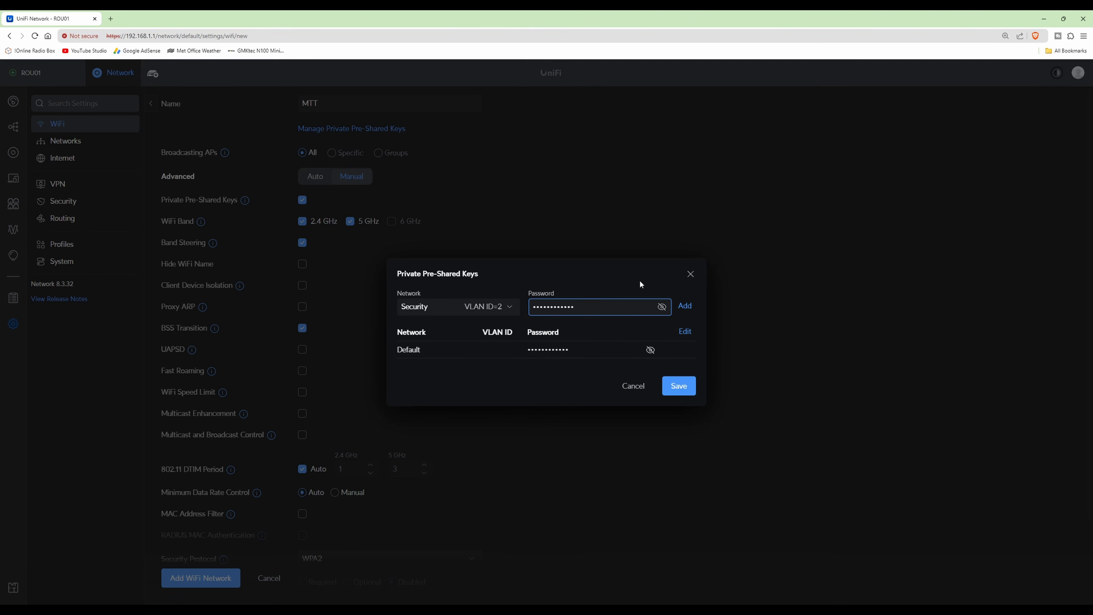
pyautogui.click(687, 307)
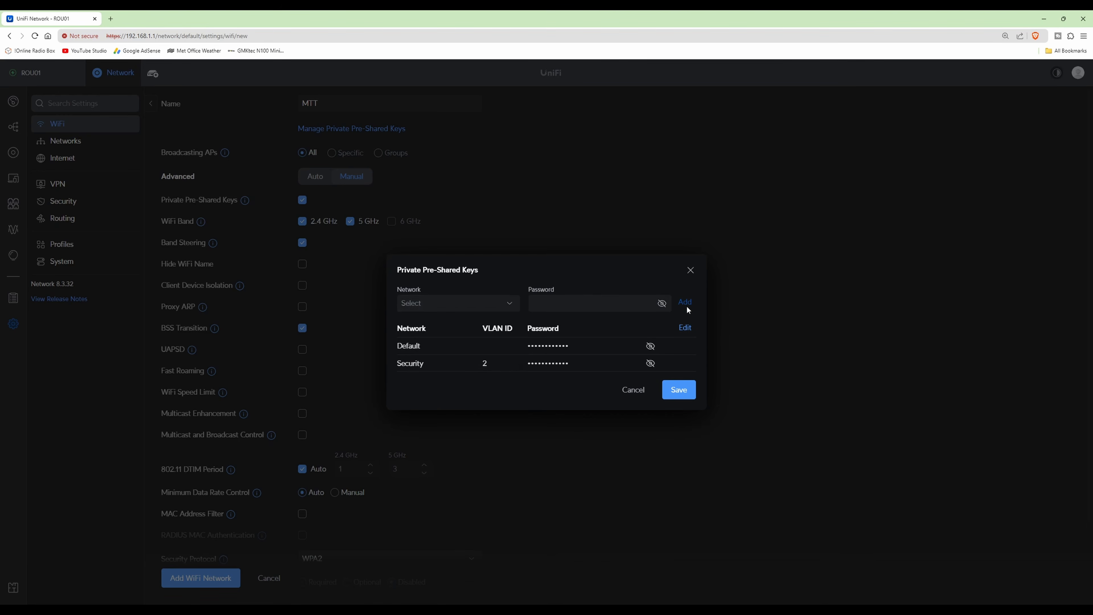
# Step: Add a private pre-shared key for the Automation network (VLAN ID 3), pasting in its own password
pyautogui.click(511, 307)
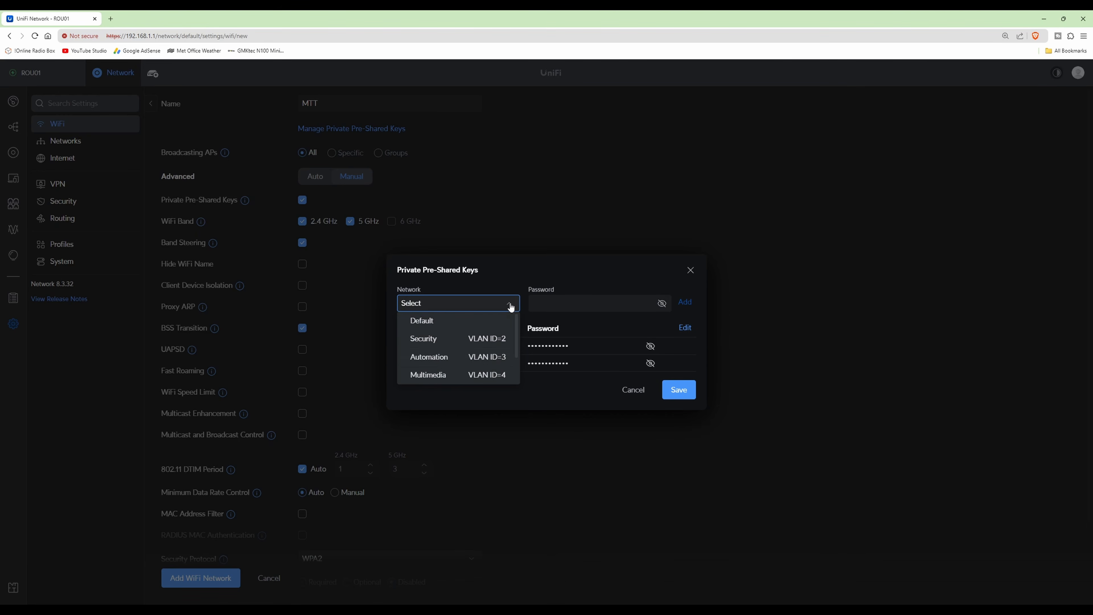
pyautogui.click(441, 360)
pyautogui.click(578, 309)
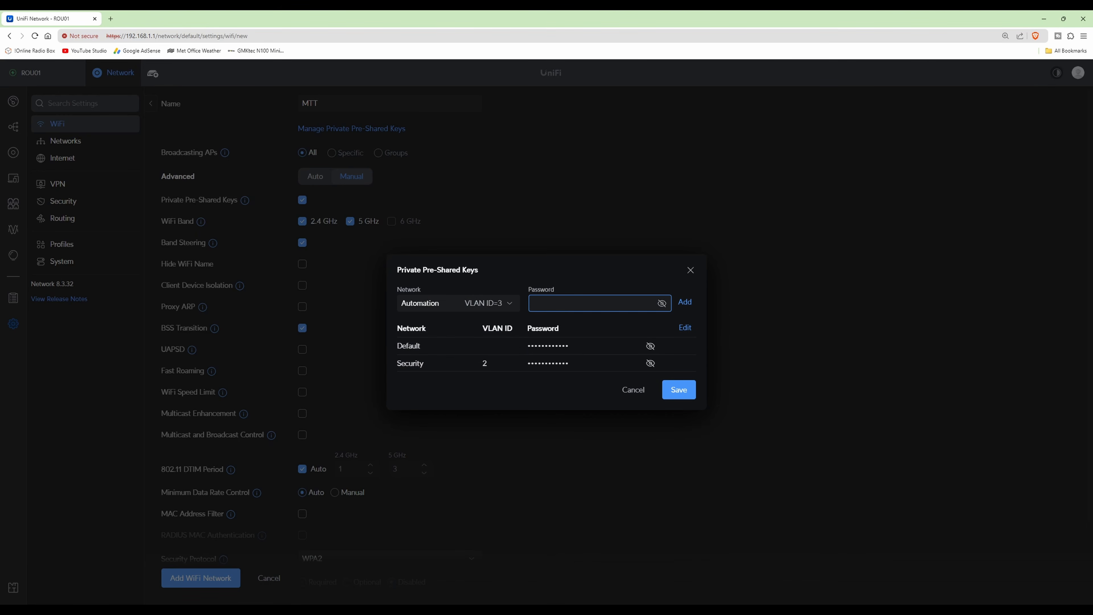
pyautogui.hotkey('alt', 'Tab')
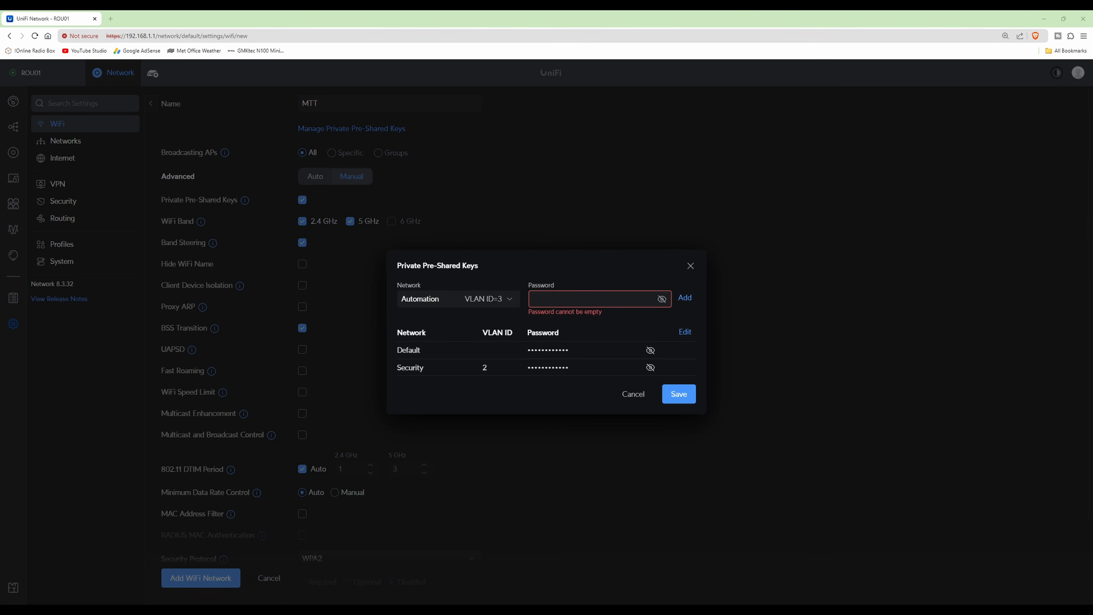
pyautogui.click(576, 301)
pyautogui.hotkey('ctrl', 'v')
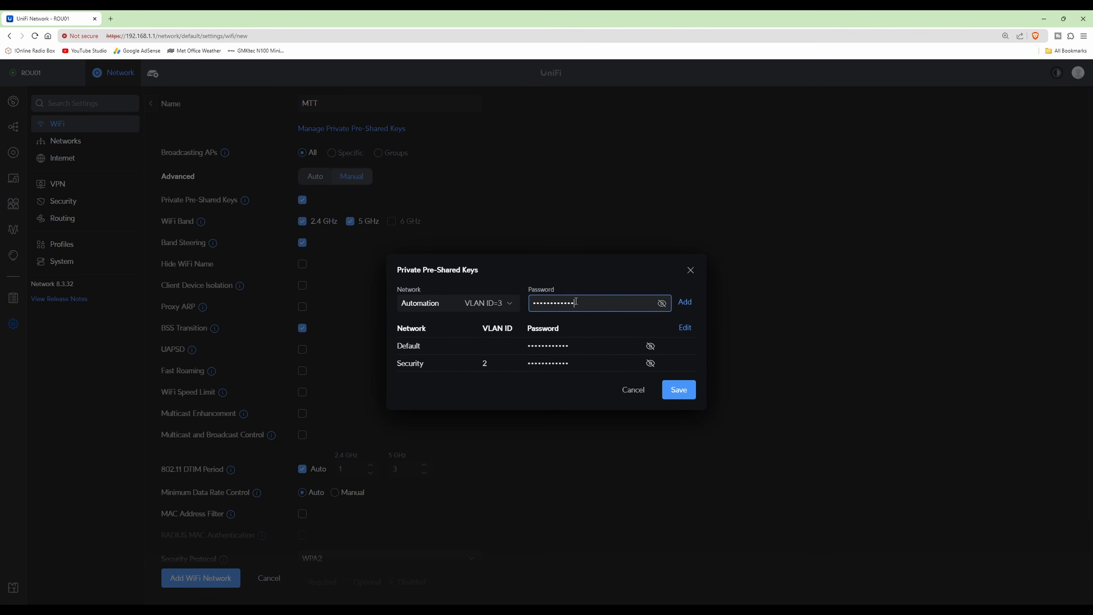
pyautogui.click(685, 302)
# Step: Add a private pre-shared key for the Multimedia network (VLAN ID 4), pasting in its own password
pyautogui.click(509, 296)
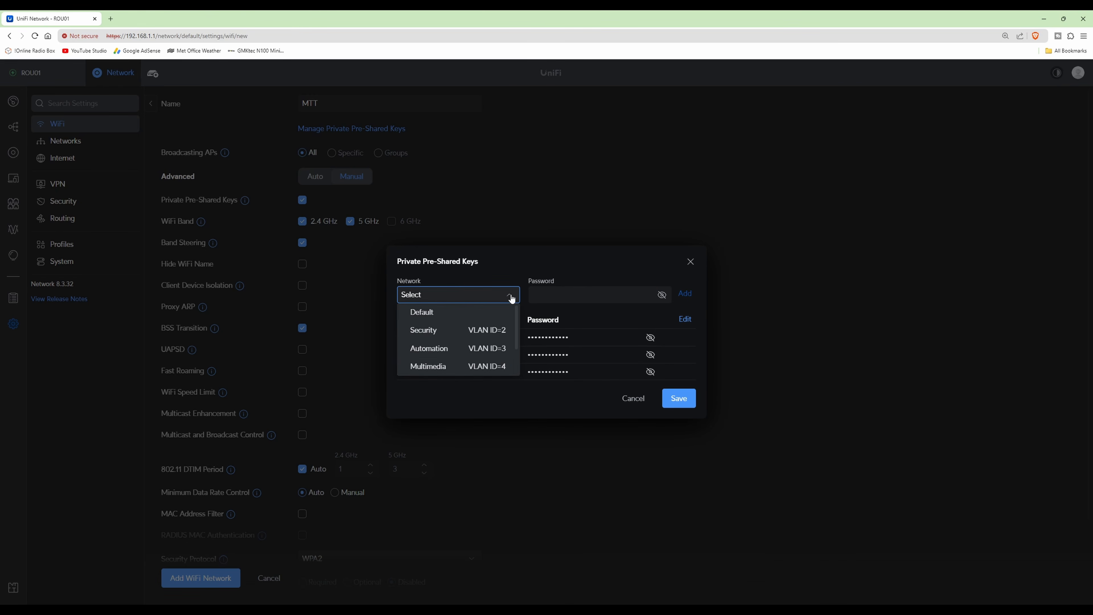
pyautogui.click(442, 367)
pyautogui.click(621, 297)
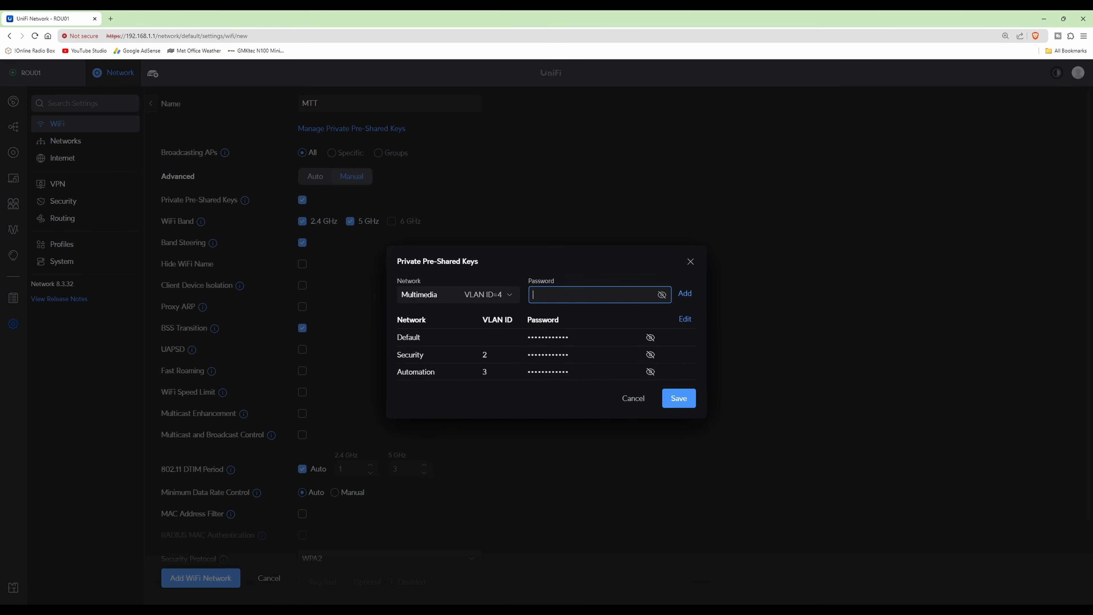
pyautogui.hotkey('alt', 'Tab')
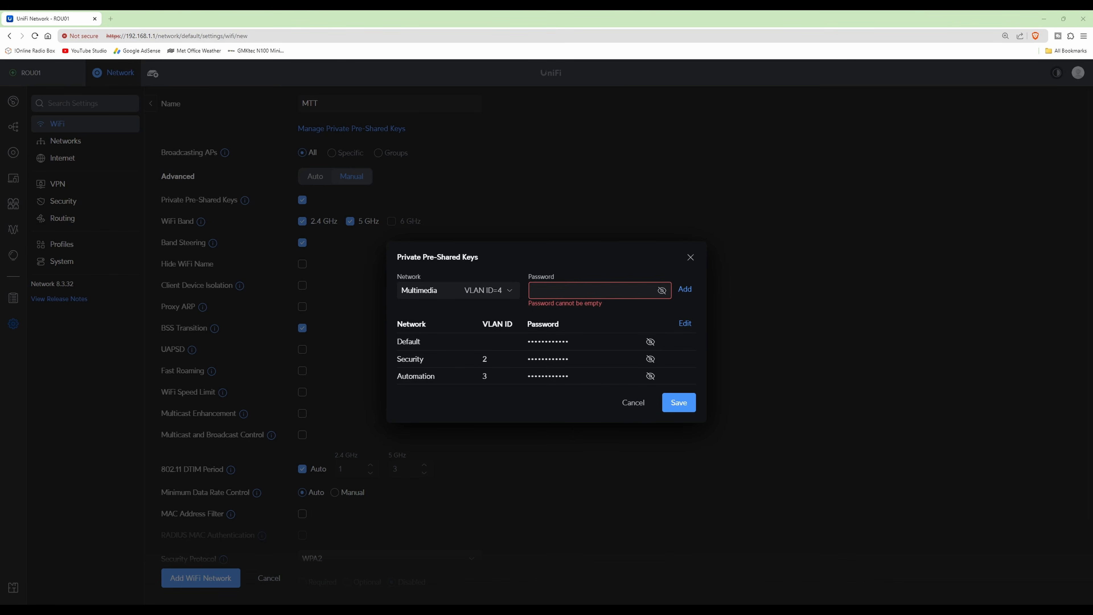
pyautogui.click(596, 287)
pyautogui.hotkey('ctrl', 'v')
pyautogui.click(684, 295)
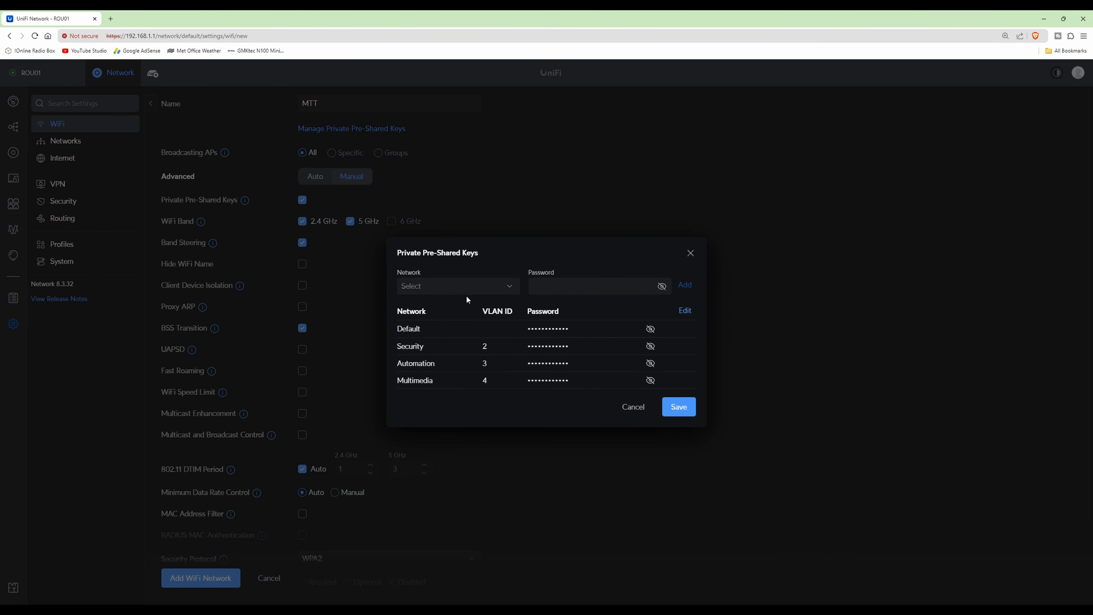
# Step: Add a private pre-shared key for the PBX network (VLAN ID 5), pasting in its own password
pyautogui.click(510, 289)
pyautogui.scroll(-2, 516, 345)
pyautogui.click(422, 340)
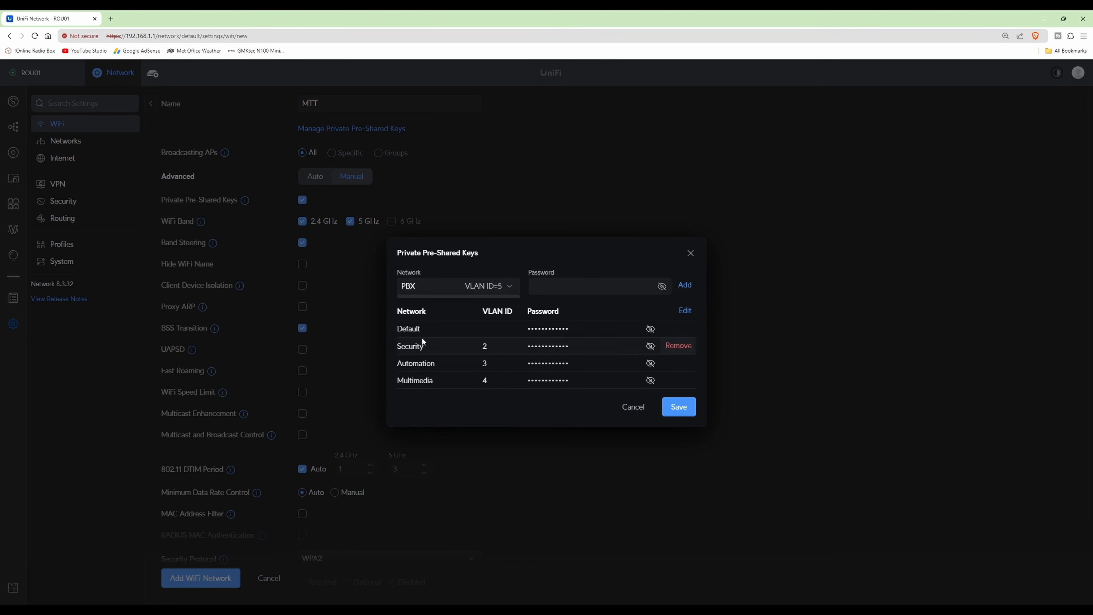
pyautogui.hotkey('ctrl', 'v')
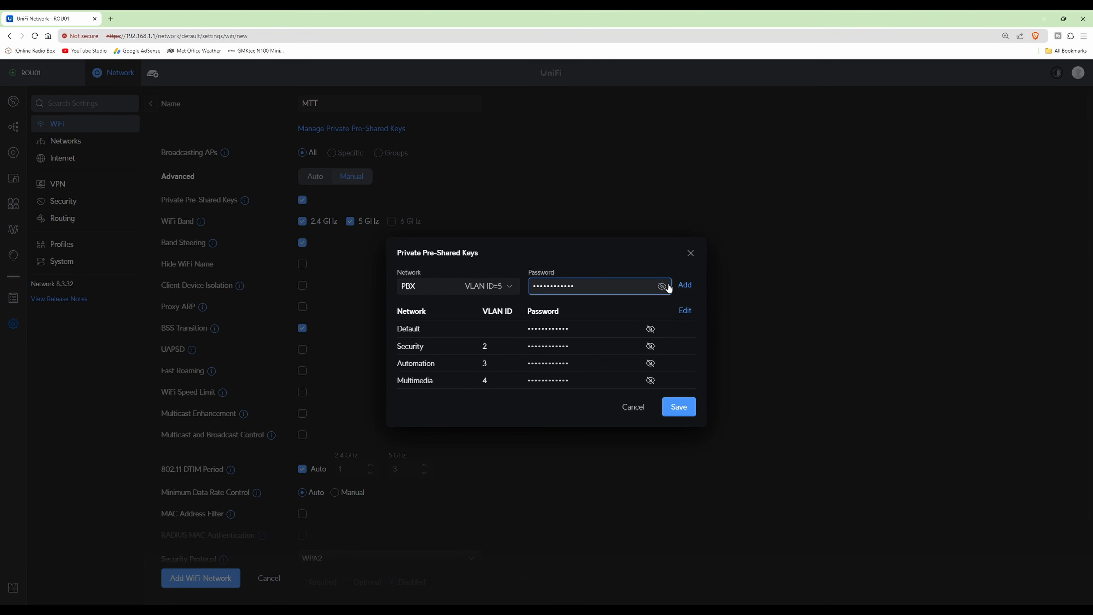
pyautogui.click(685, 285)
# Step: Add a private pre-shared key for the Guest network (VLAN ID 6) with its pasted password, and save the key list
pyautogui.click(512, 279)
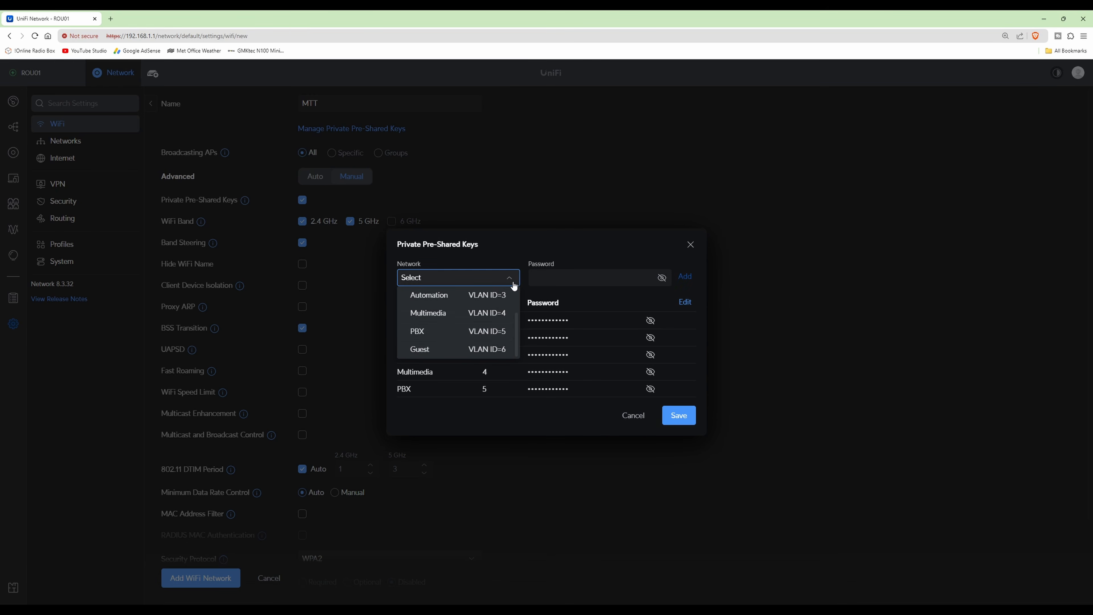
pyautogui.click(421, 350)
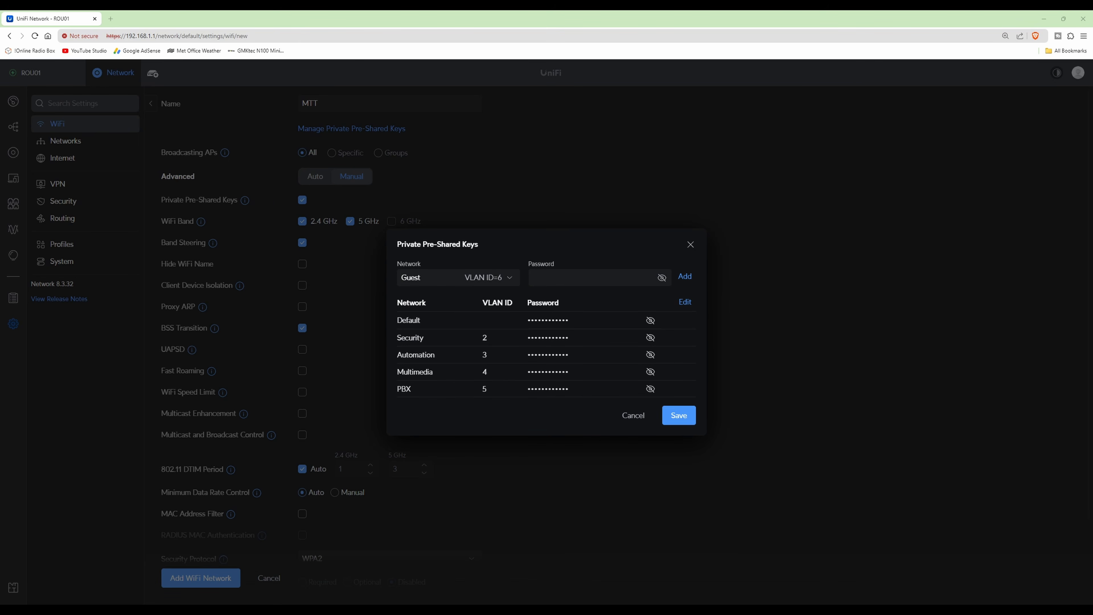
pyautogui.hotkey('ctrl', 'v')
pyautogui.click(685, 276)
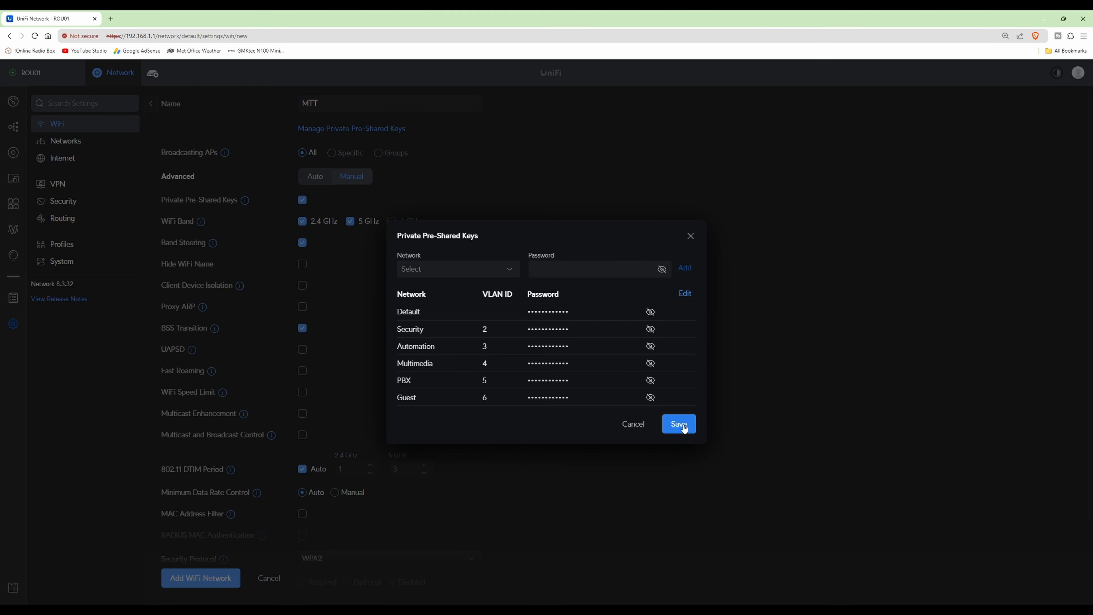
pyautogui.moveTo(504, 323)
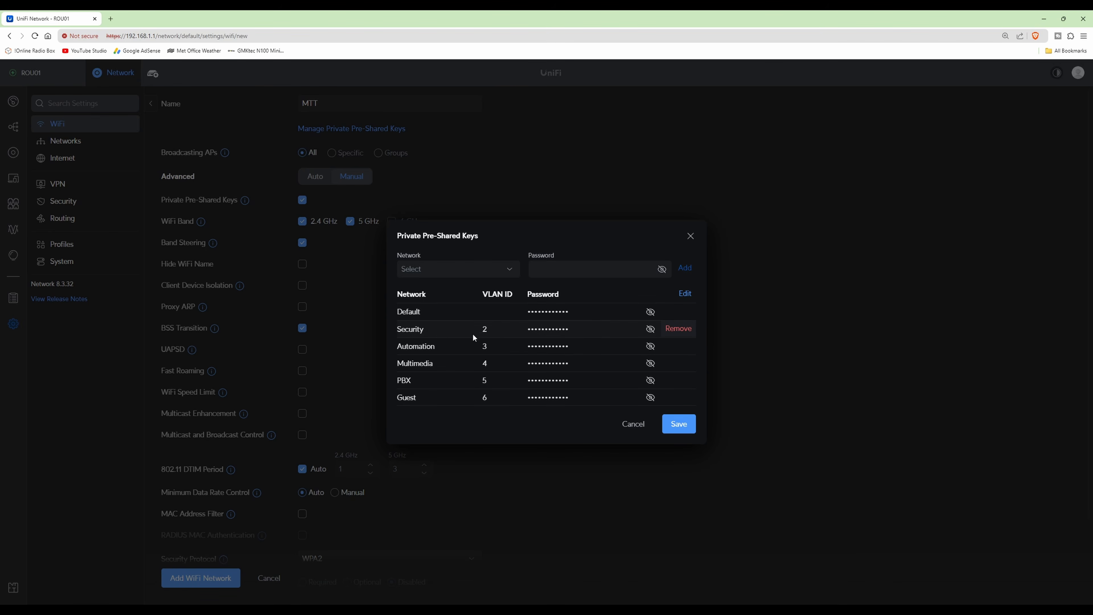
pyautogui.click(680, 424)
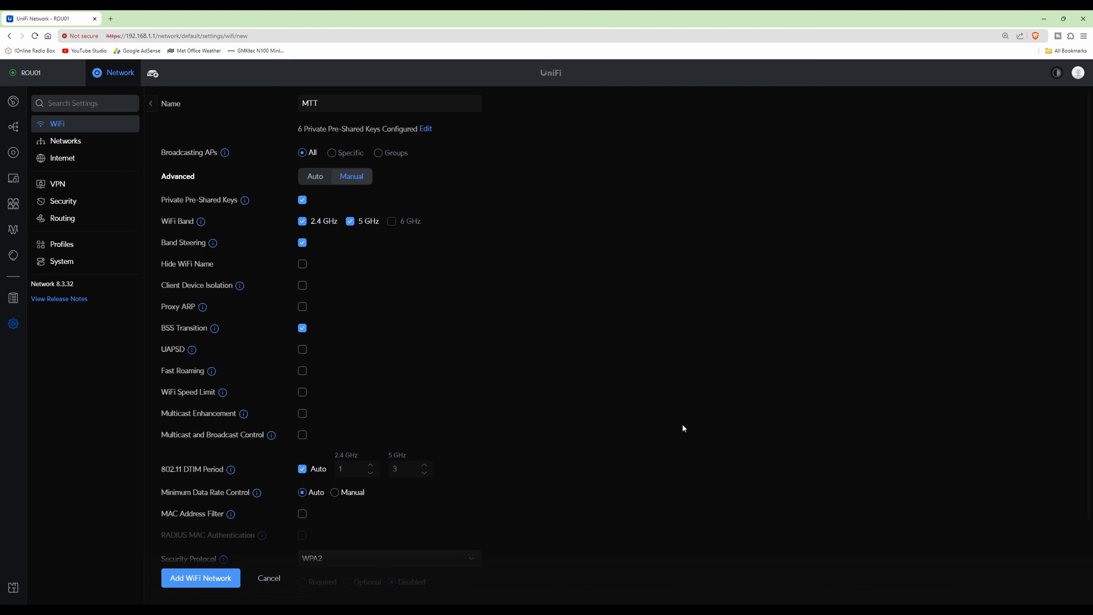
# Step: Check the security protocol options, keep WPA2, and add the MTT WiFi network
pyautogui.scroll(-3, 597, 382)
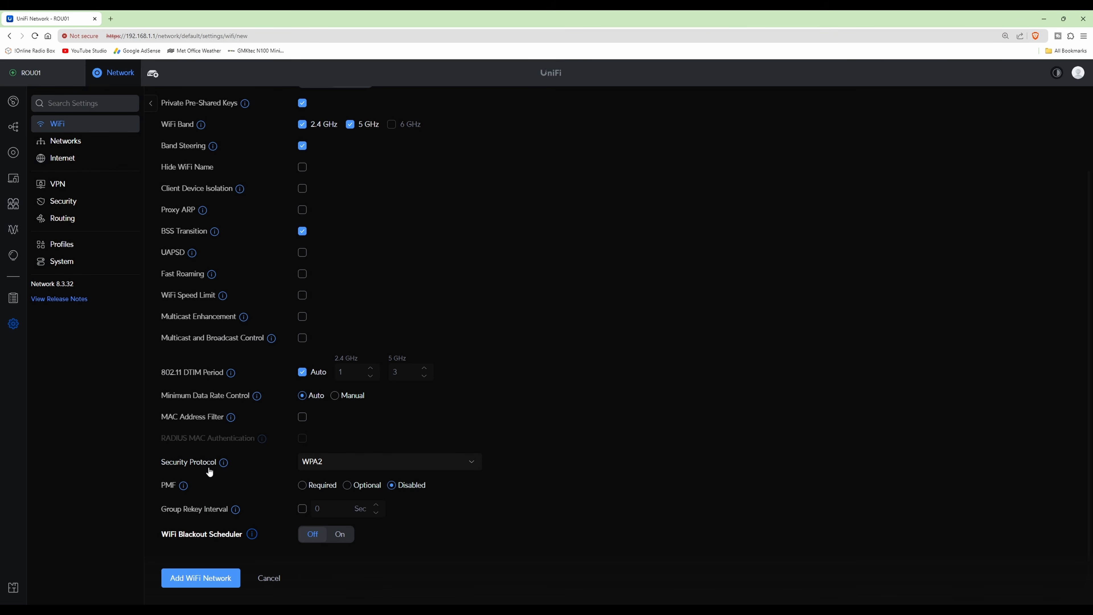
pyautogui.click(405, 468)
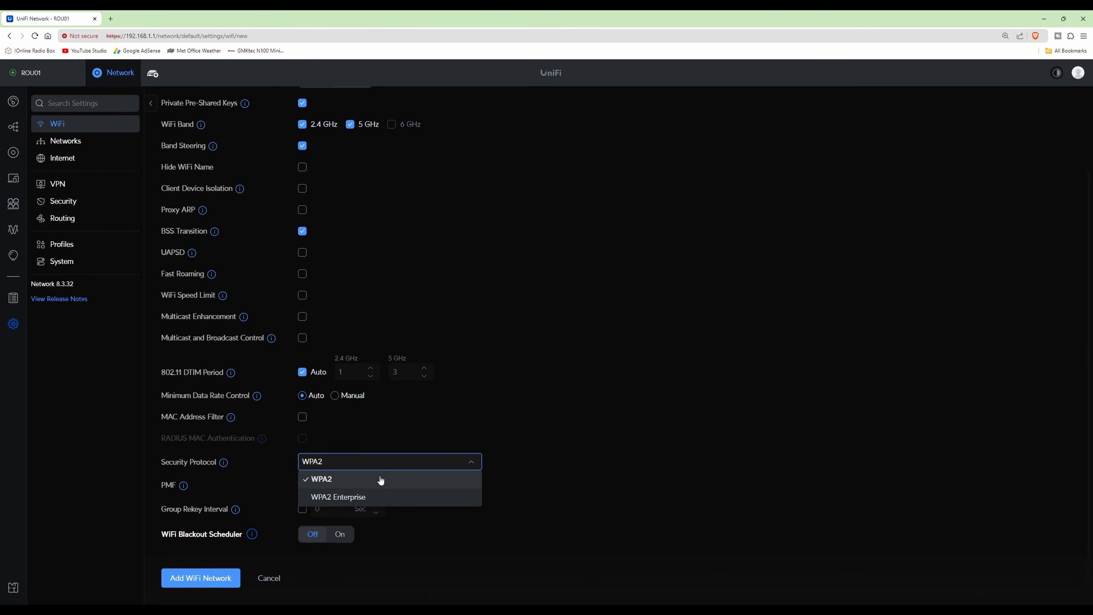
pyautogui.click(492, 451)
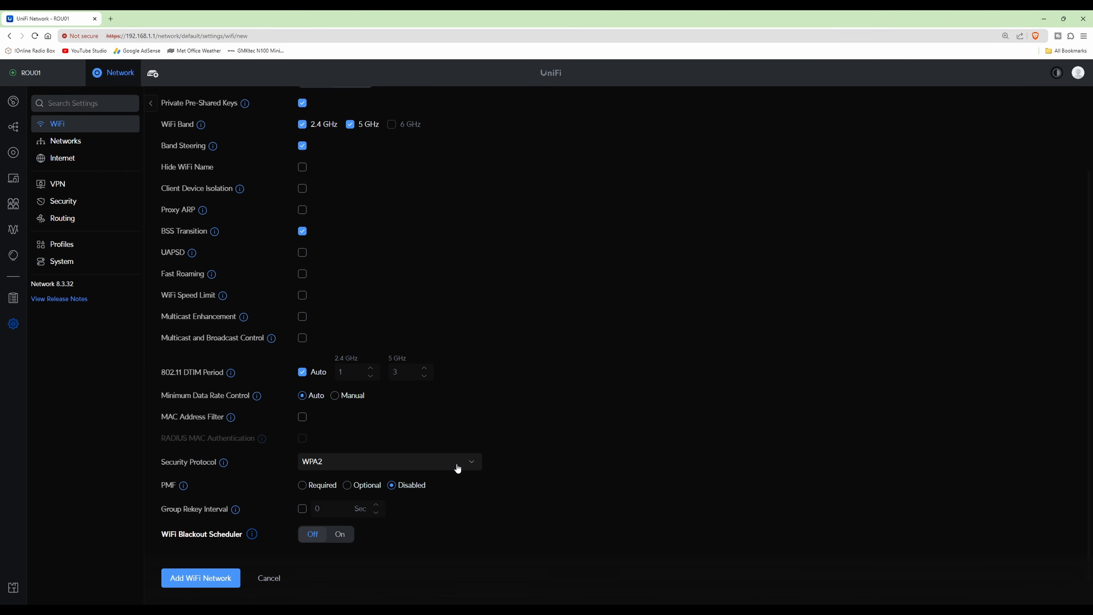
pyautogui.click(472, 466)
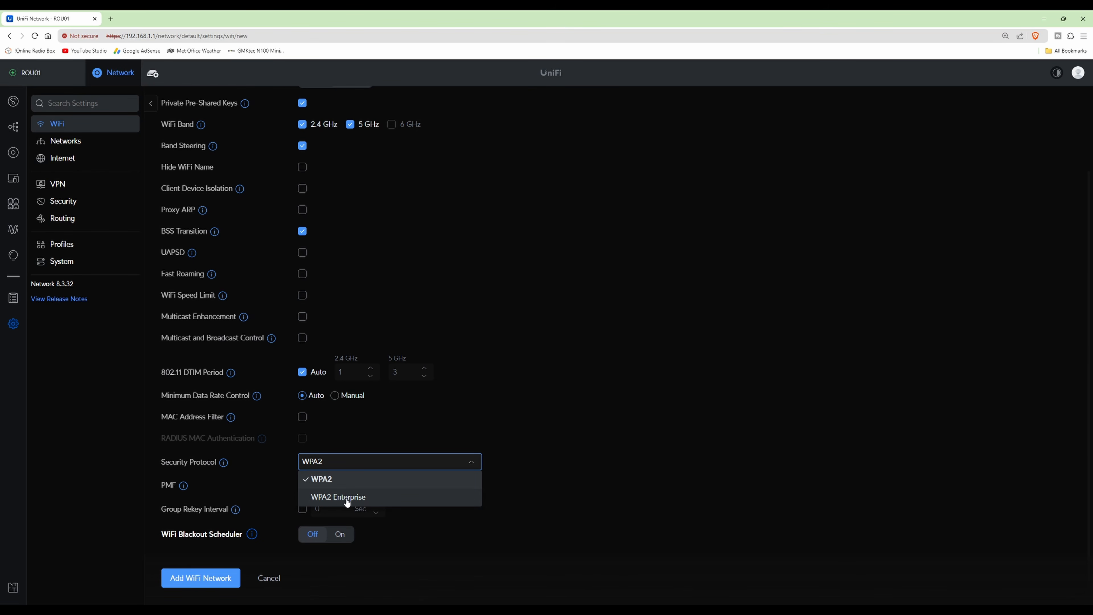
pyautogui.click(372, 466)
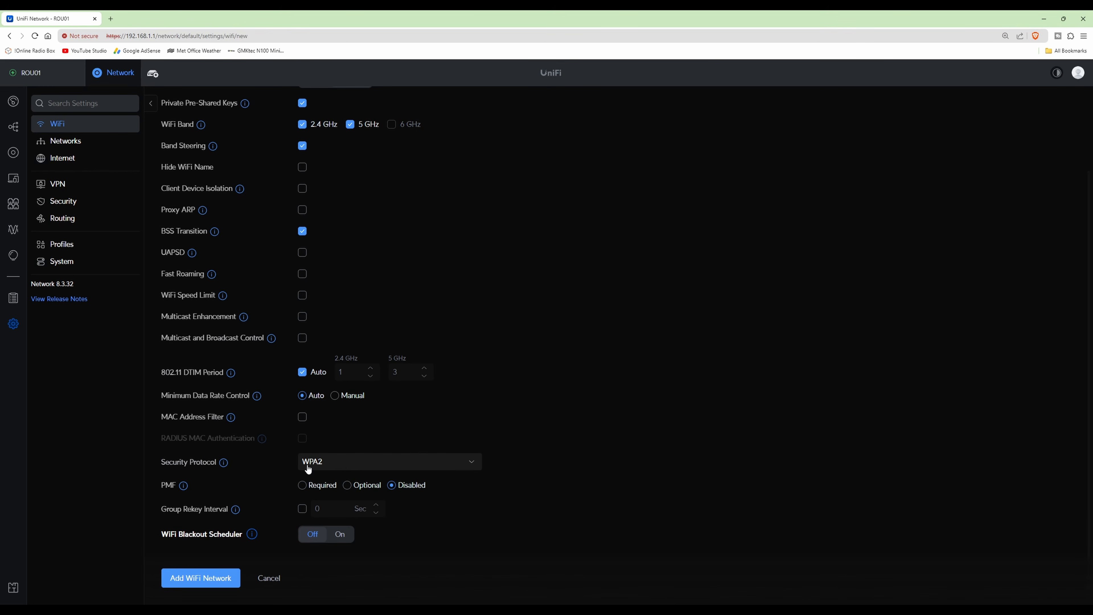
pyautogui.click(202, 579)
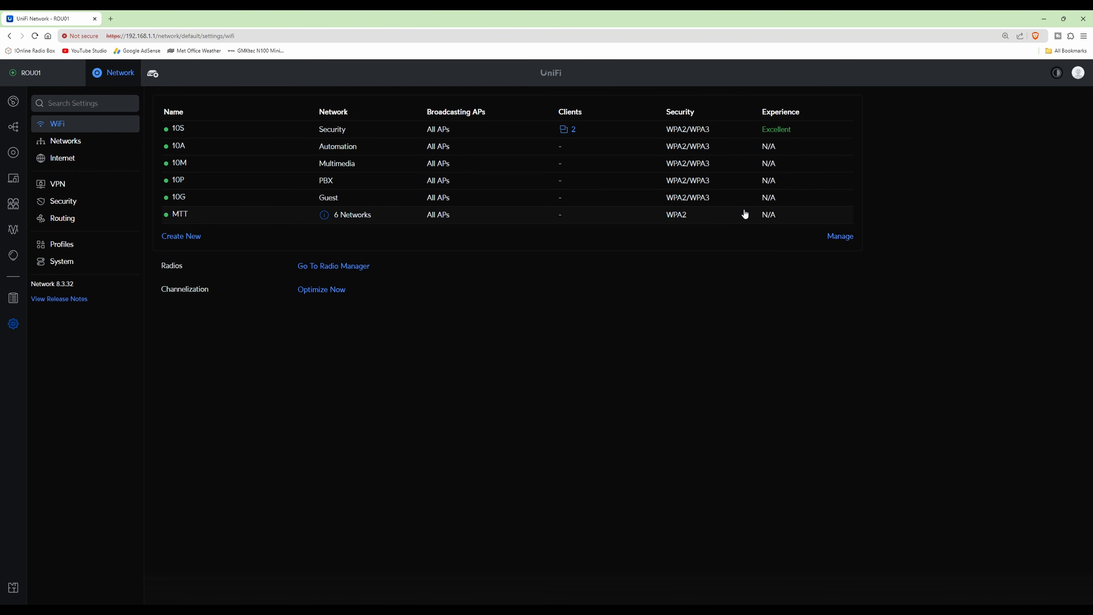
# Step: Remove the old WiFi networks 10A, 10M, 10P and 10G from the list, keeping 10S and MTT
pyautogui.click(841, 236)
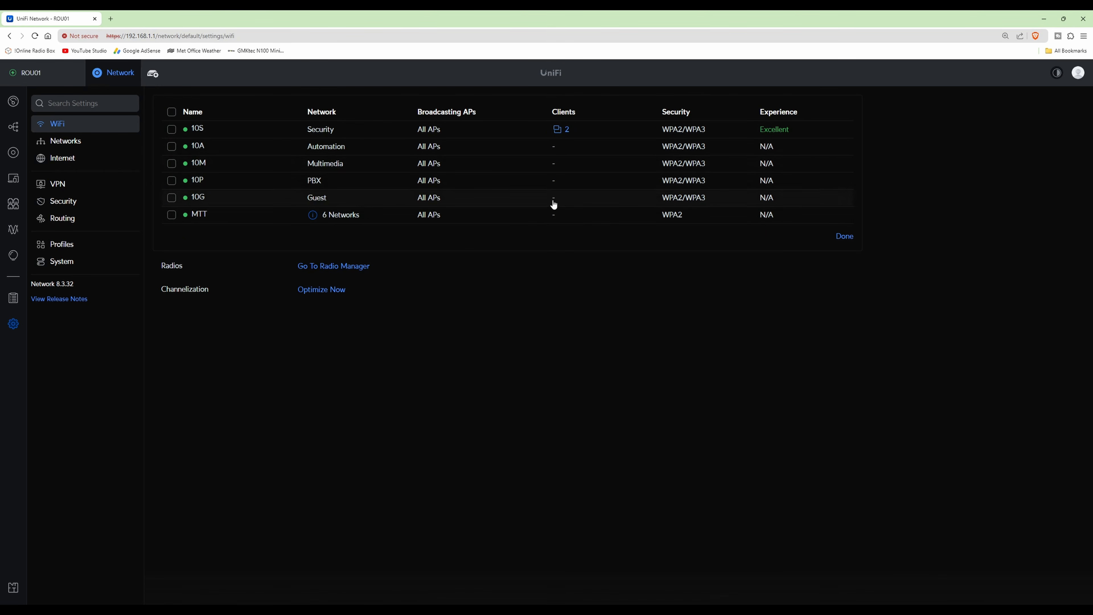
pyautogui.click(172, 132)
pyautogui.click(172, 147)
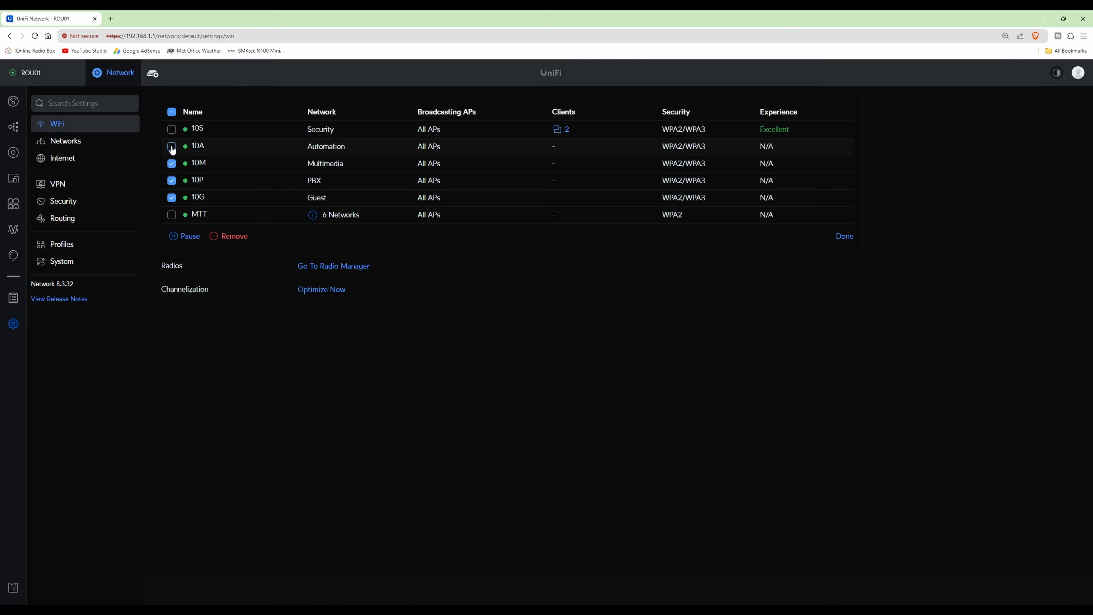
pyautogui.click(172, 148)
pyautogui.click(230, 238)
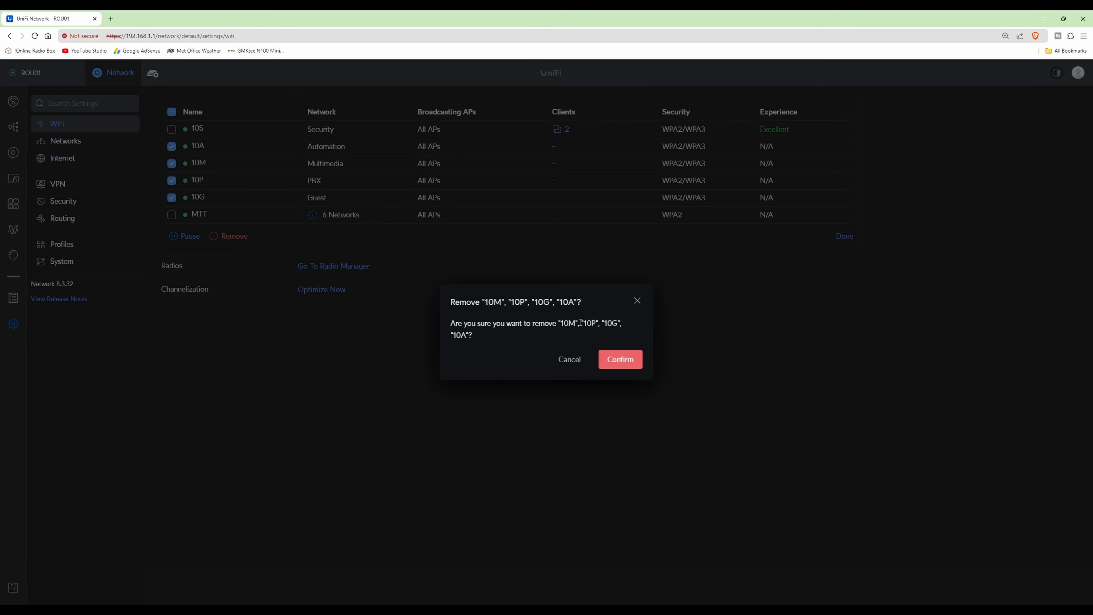
pyautogui.click(625, 361)
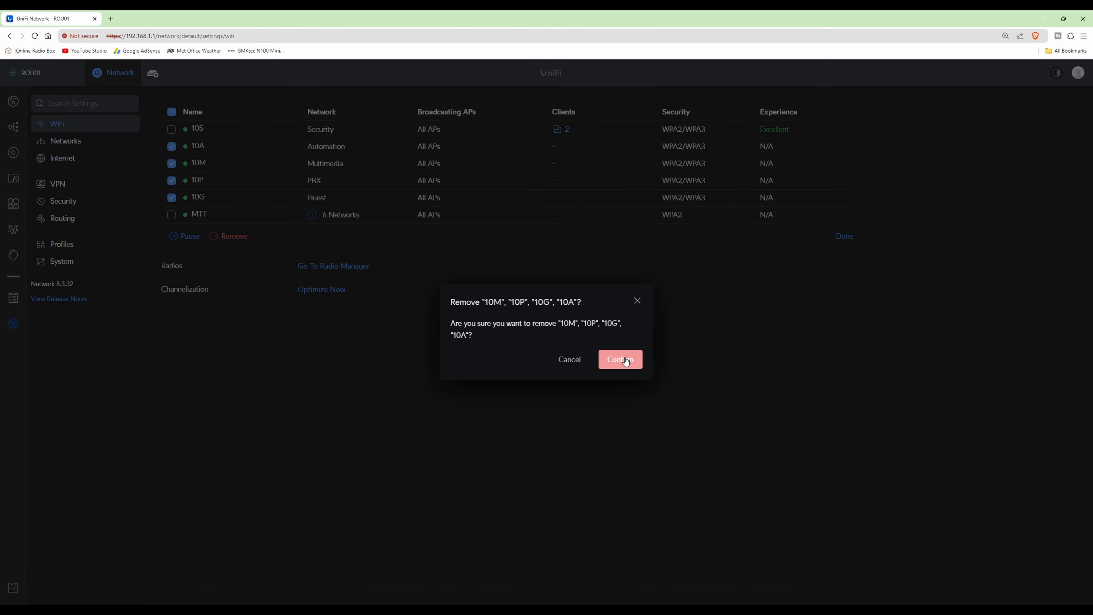